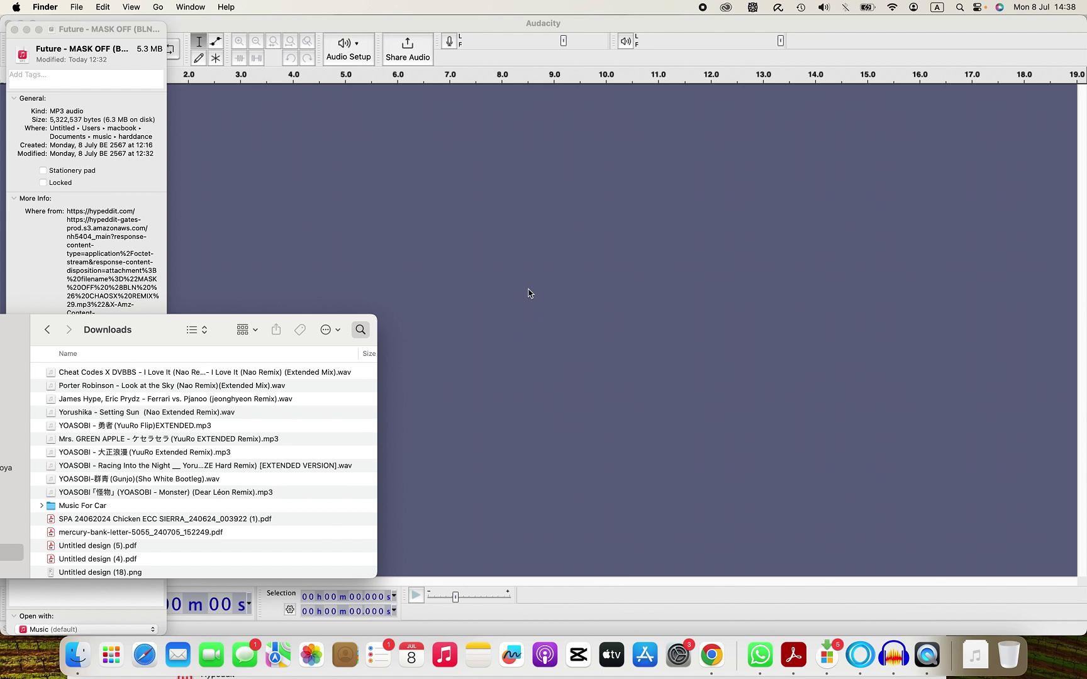
- Open Audacity's macro palette and choose the MP3 Conversion macro
left_click(383, 118)
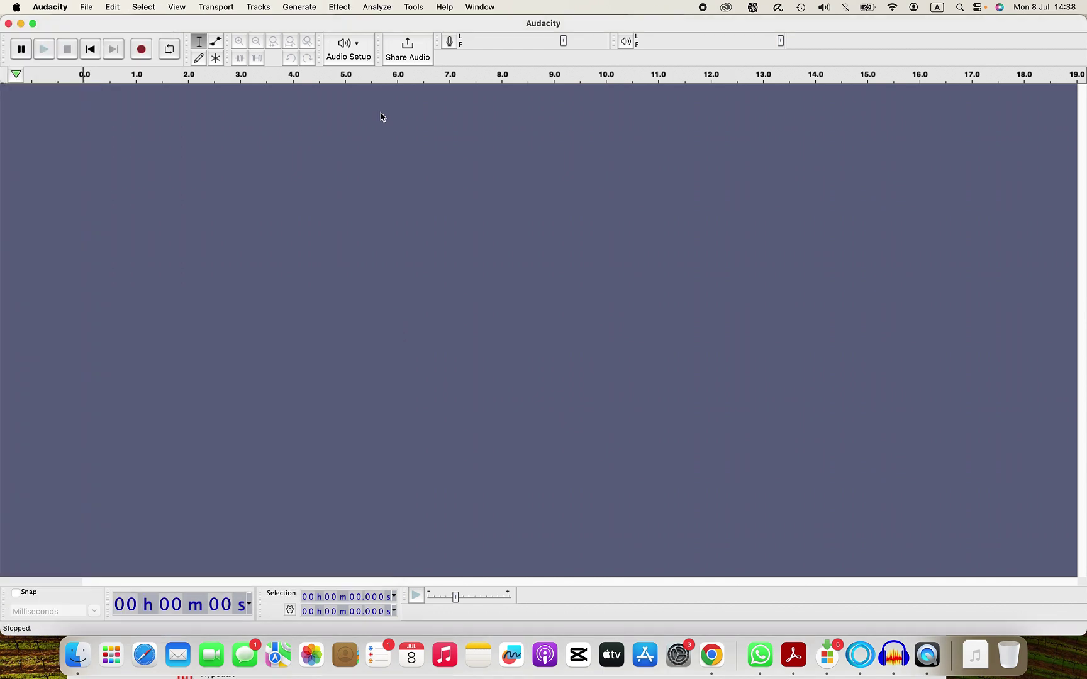
left_click(417, 9)
mouse_move(459, 60)
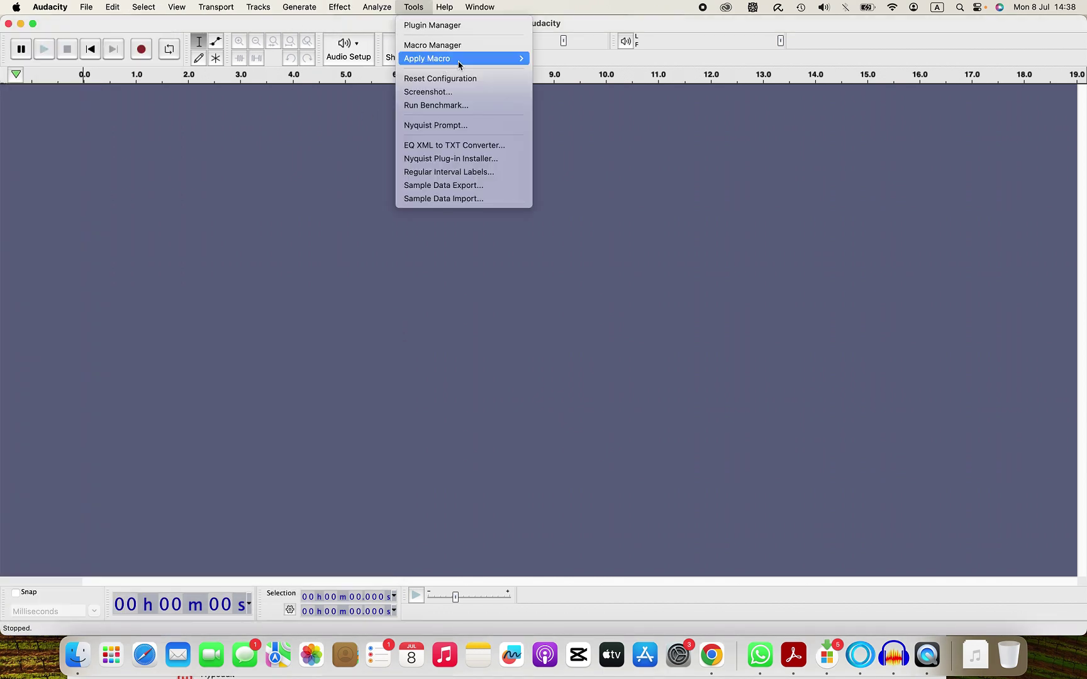
left_click(551, 59)
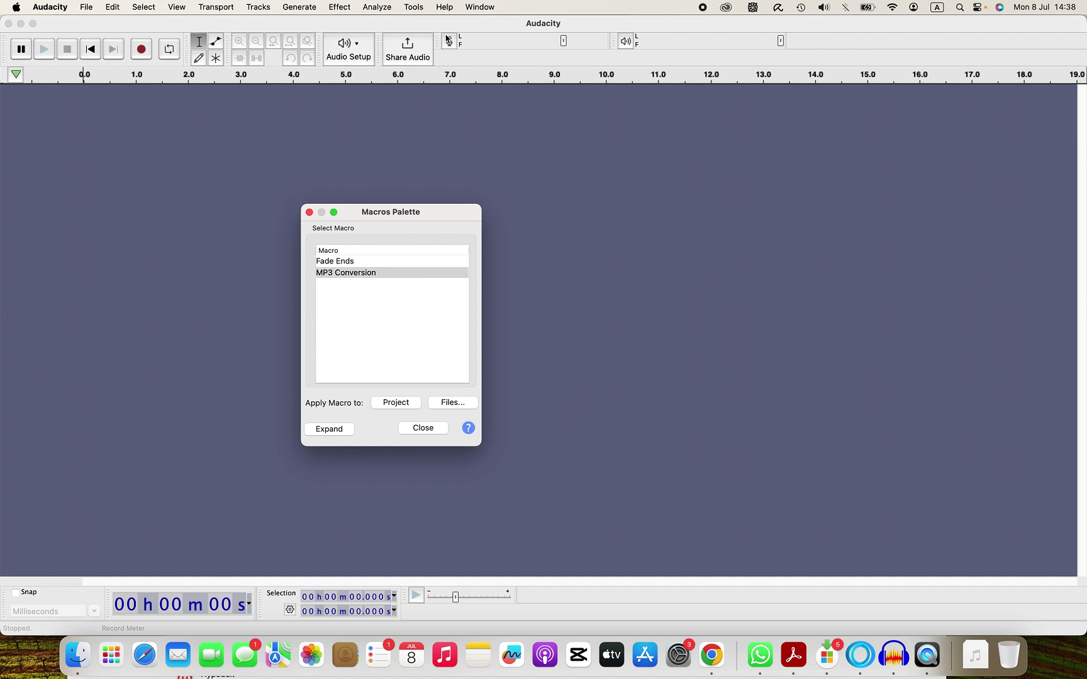
left_click(416, 10)
mouse_move(459, 58)
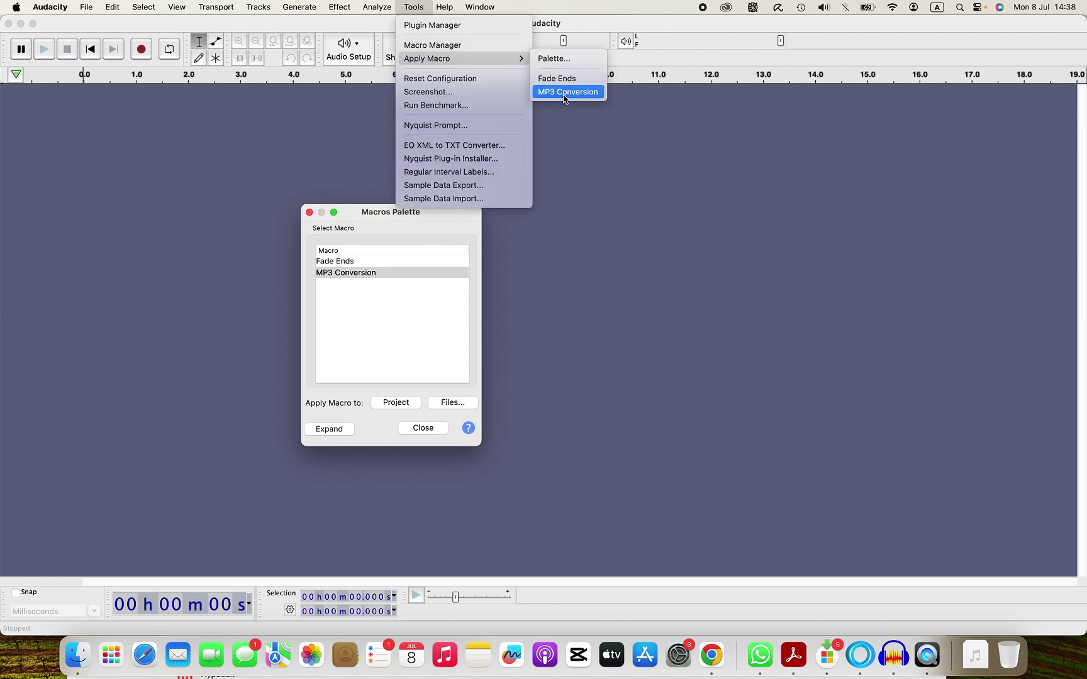
left_click(433, 221)
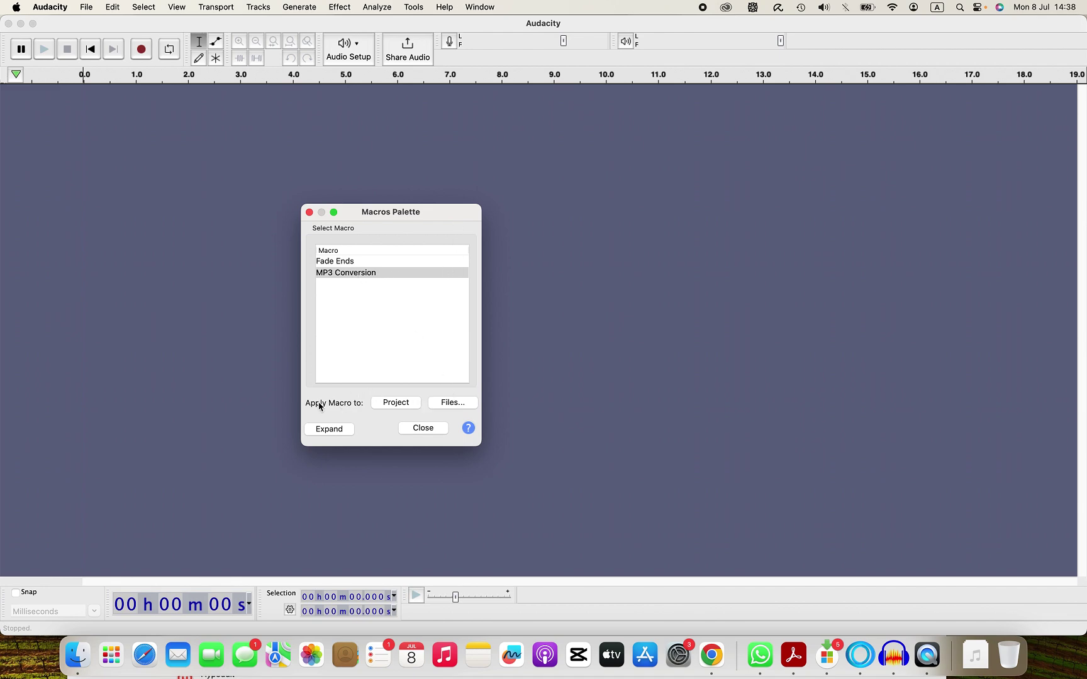
- Run it on six Downloads WAVs, including Racing Into the Night, Yorushika and James Hype
left_click(459, 404)
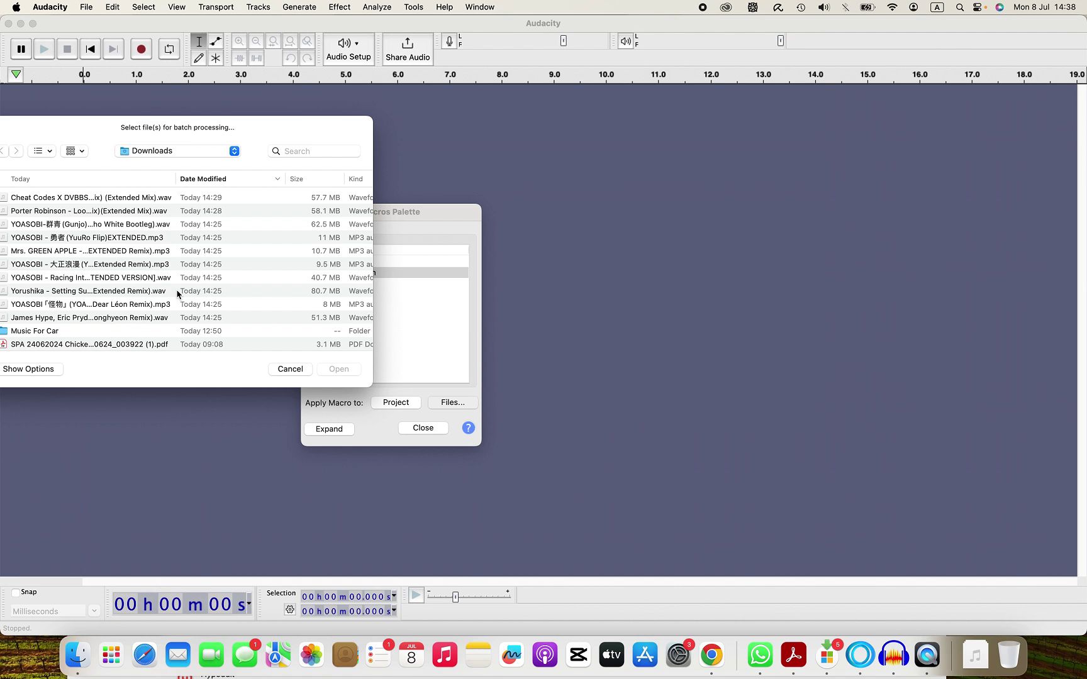
left_click(165, 202)
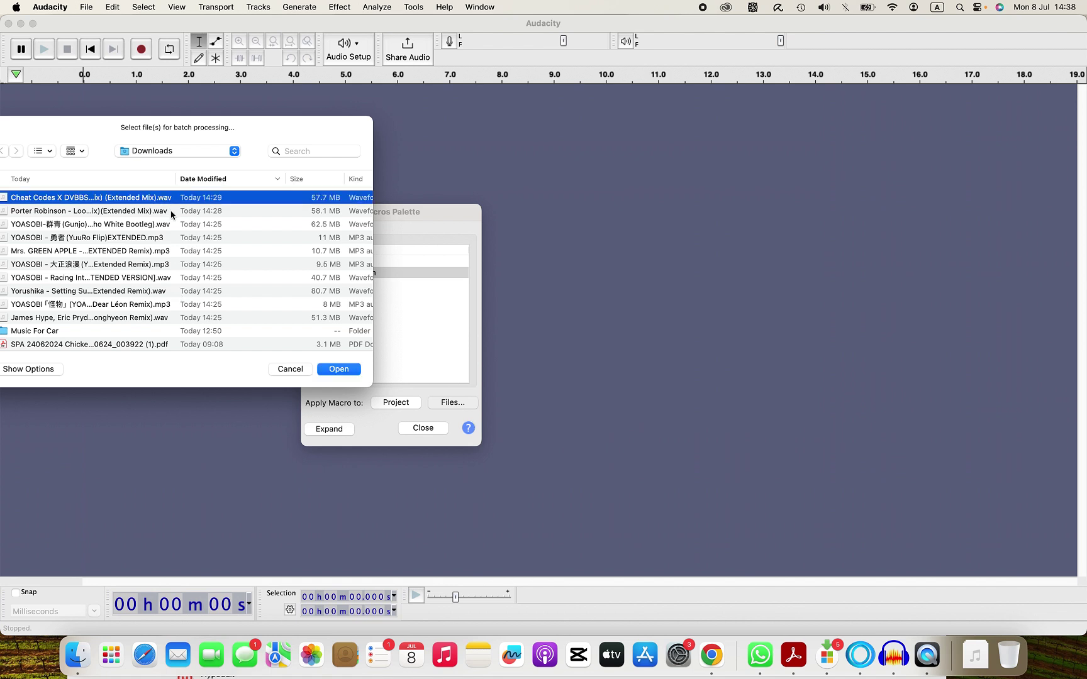
left_click(169, 211, "super")
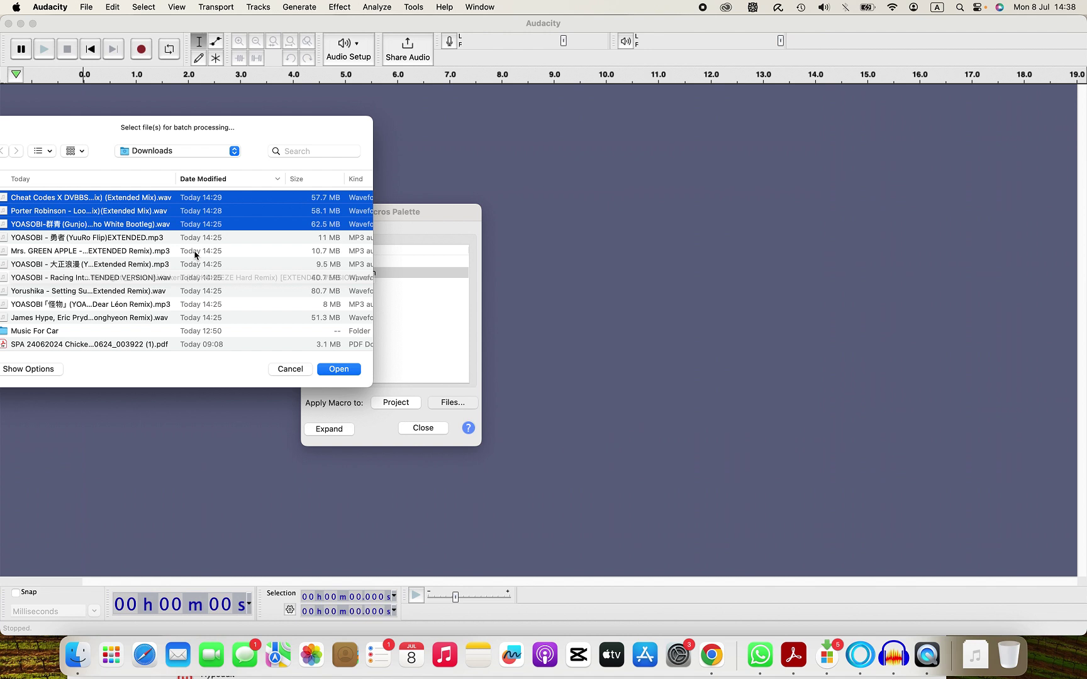
left_click(168, 280, "super")
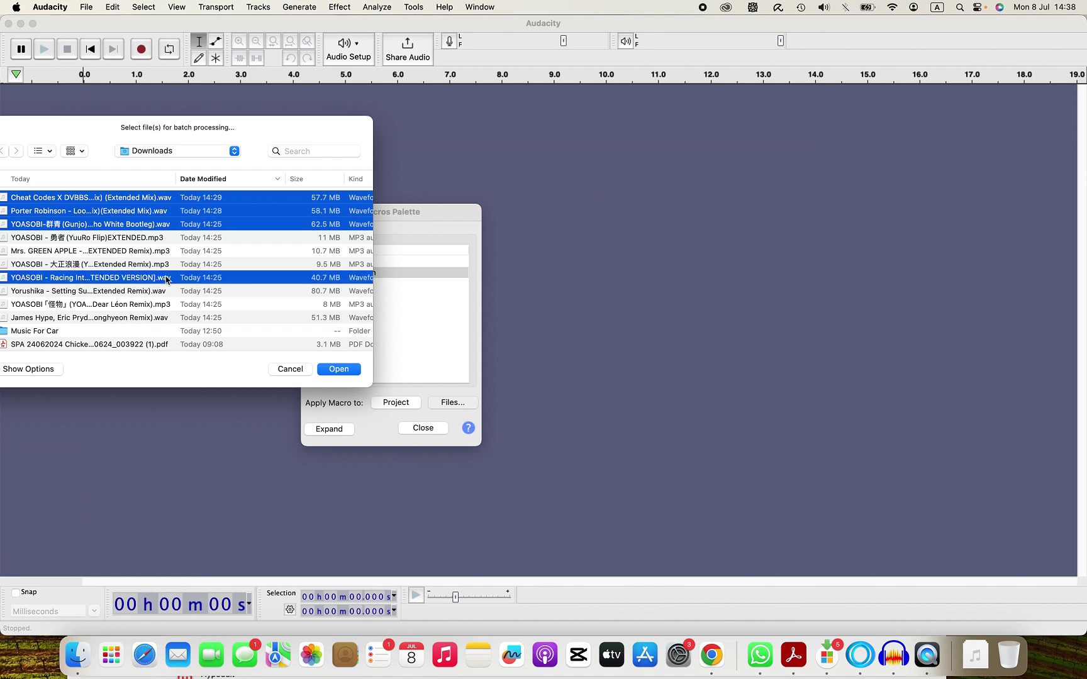
left_click(167, 292, "super")
left_click(169, 319, "super")
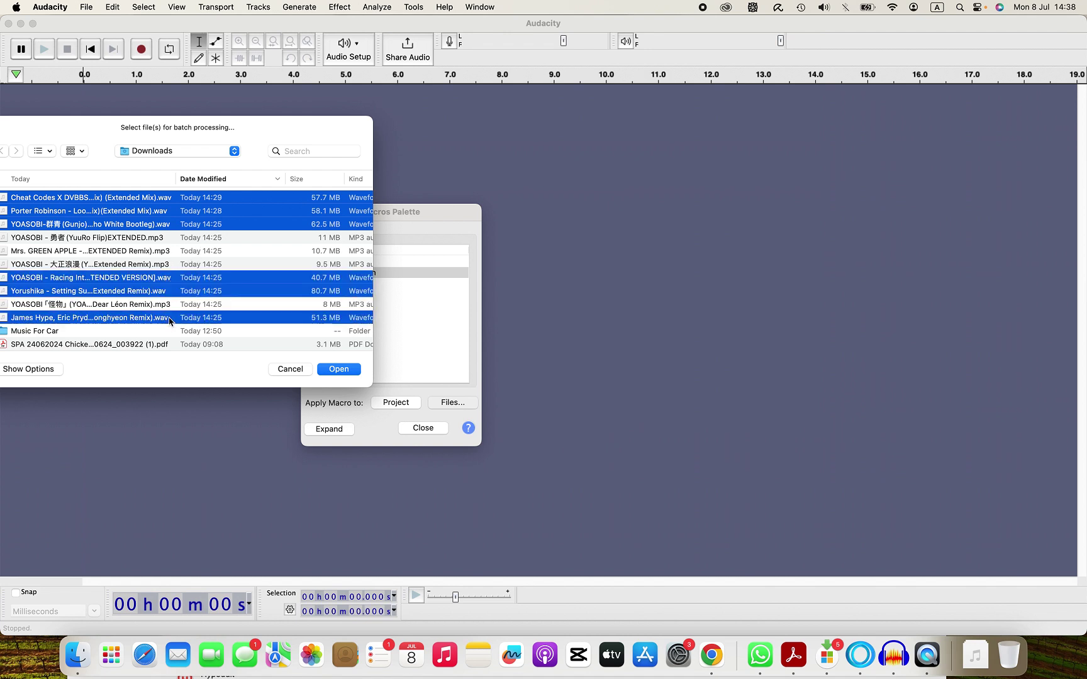
left_click(352, 371)
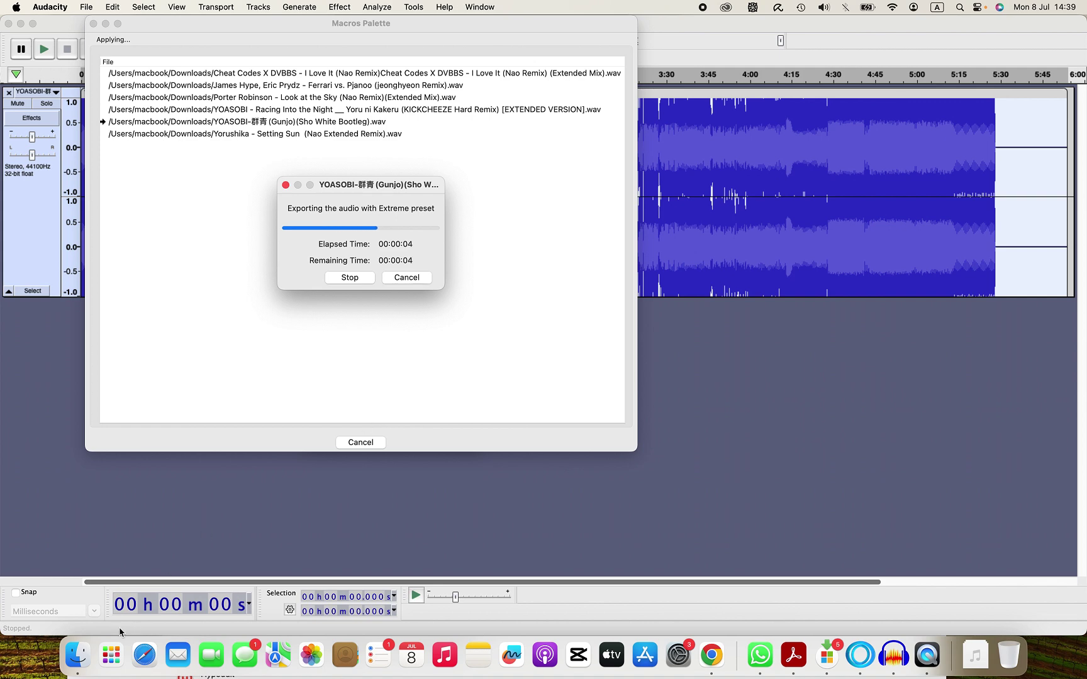
- Search Finder's Downloads for 'output' and open the macro-output folder
left_click(77, 641)
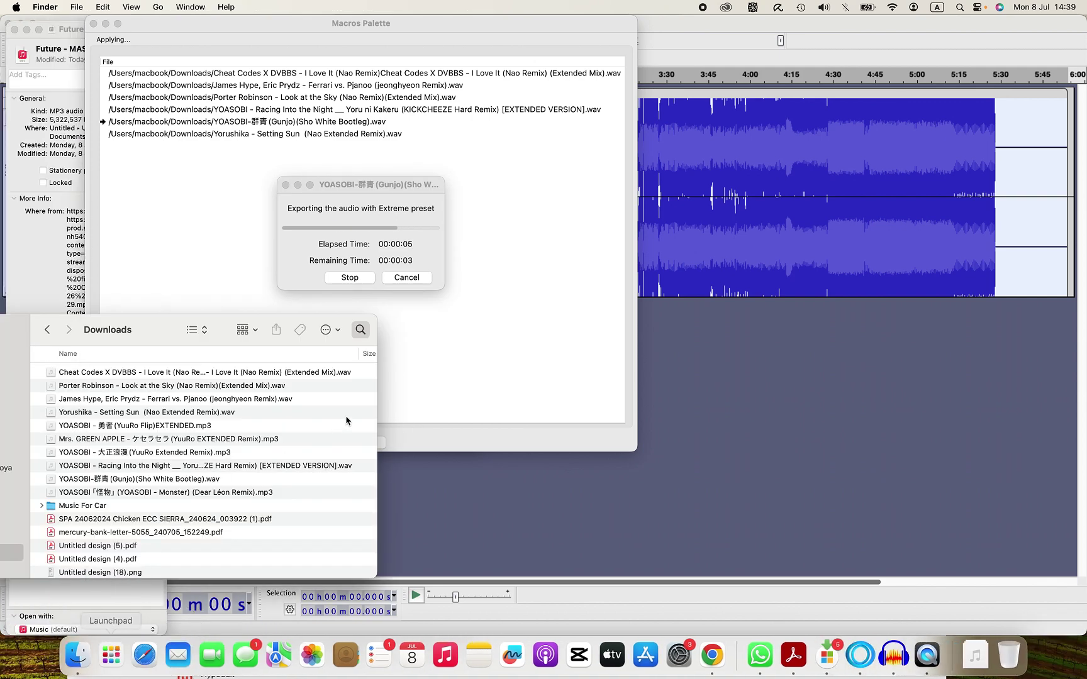
left_click(360, 329)
type("out")
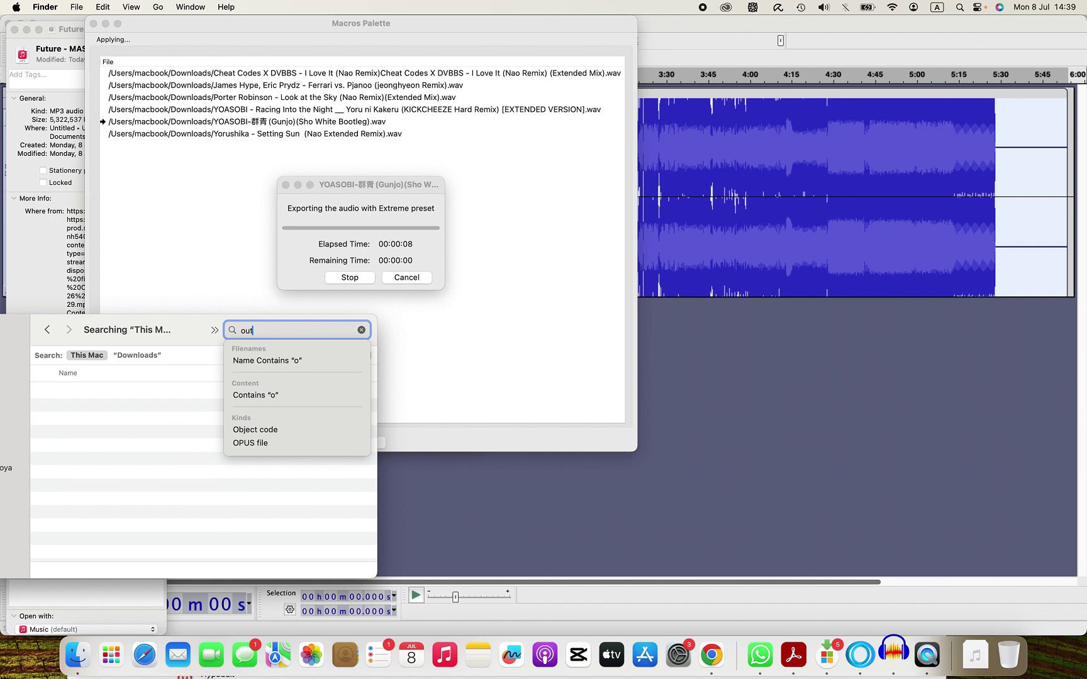
type("put")
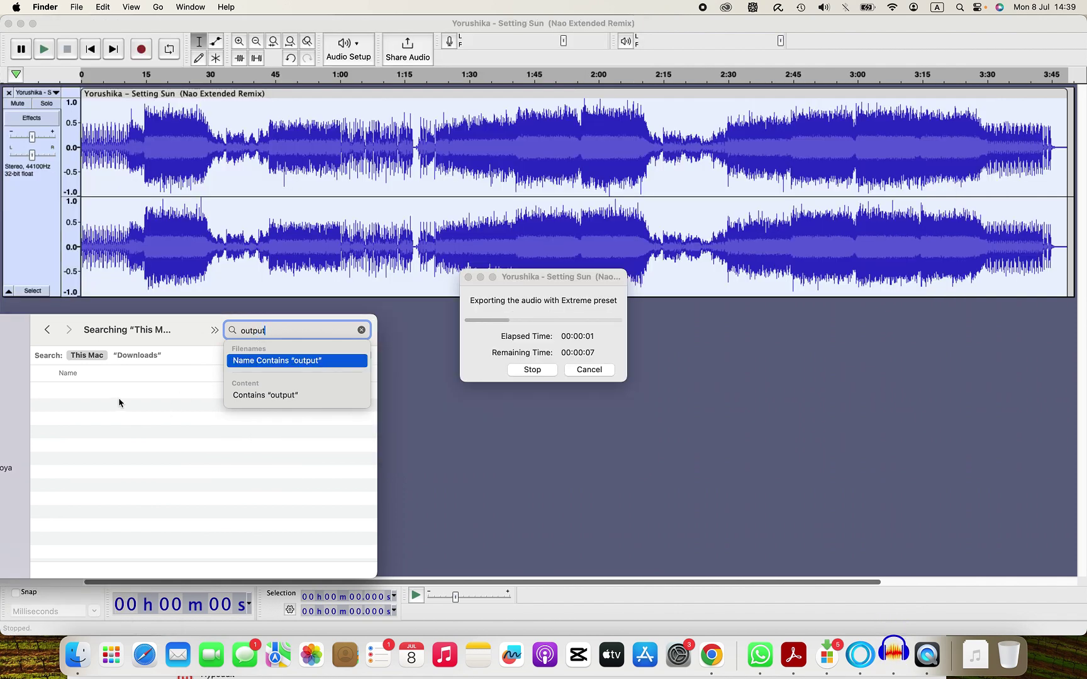
left_click(99, 394)
double_click(98, 393)
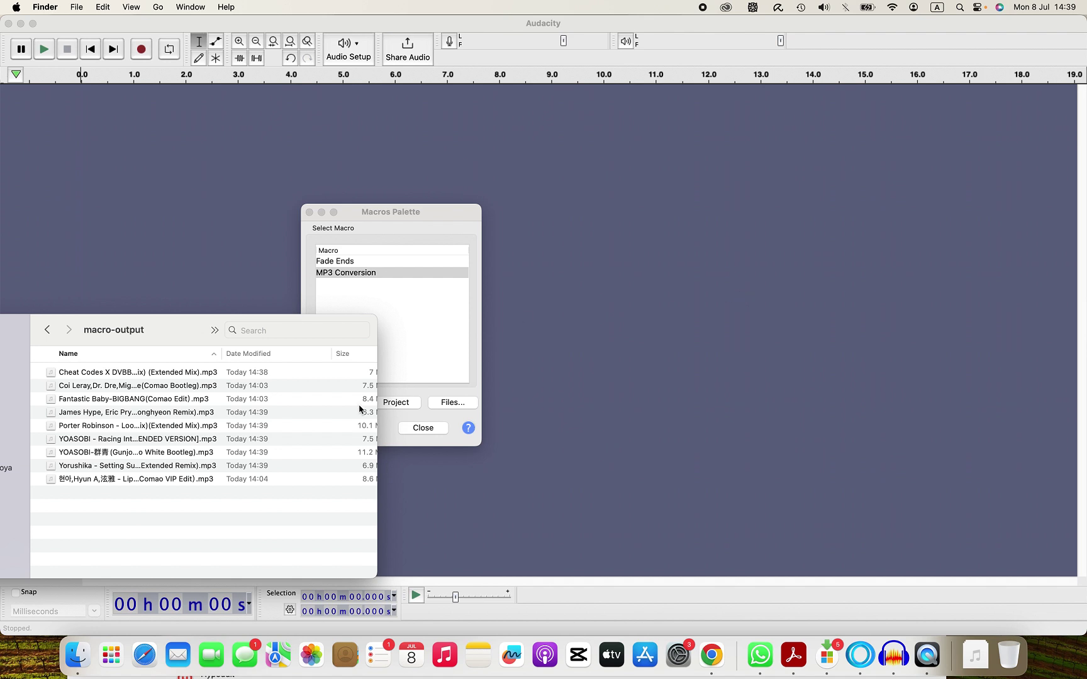
- Move the selected MP3s into Music For Car and lengthen the window to show more files
mouse_move(246, 497)
left_mouse_down()
mouse_move(170, 437)
mouse_move(170, 349)
mouse_move(190, 337)
left_mouse_up()
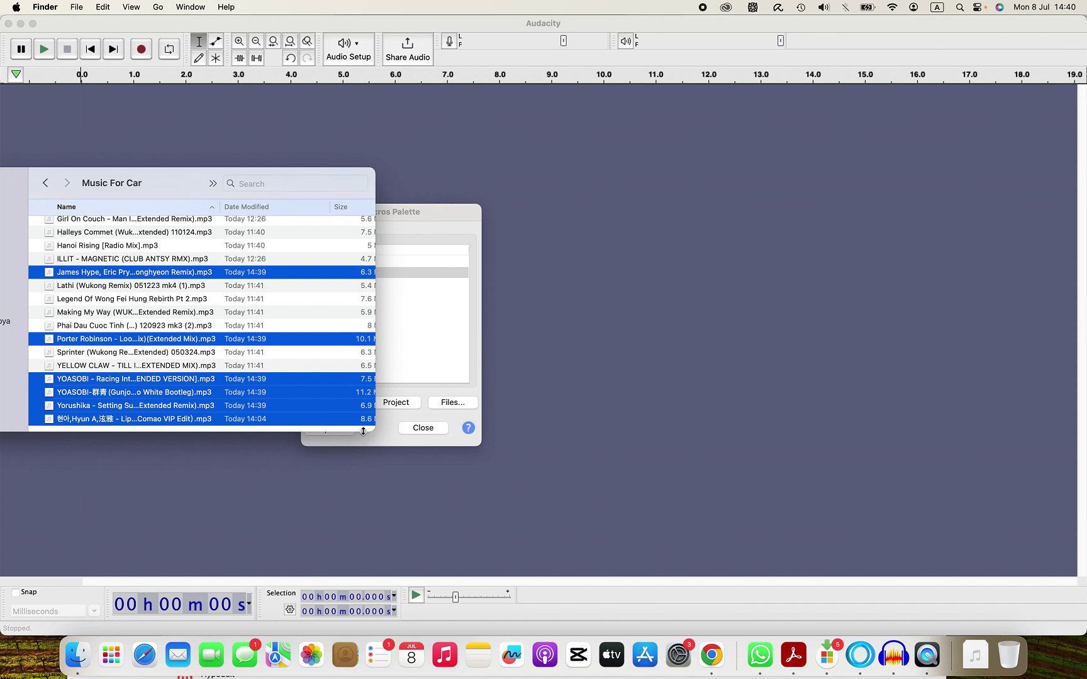
mouse_move(364, 432)
left_mouse_down()
mouse_move(352, 493)
mouse_move(362, 553)
mouse_move(386, 557)
left_mouse_up()
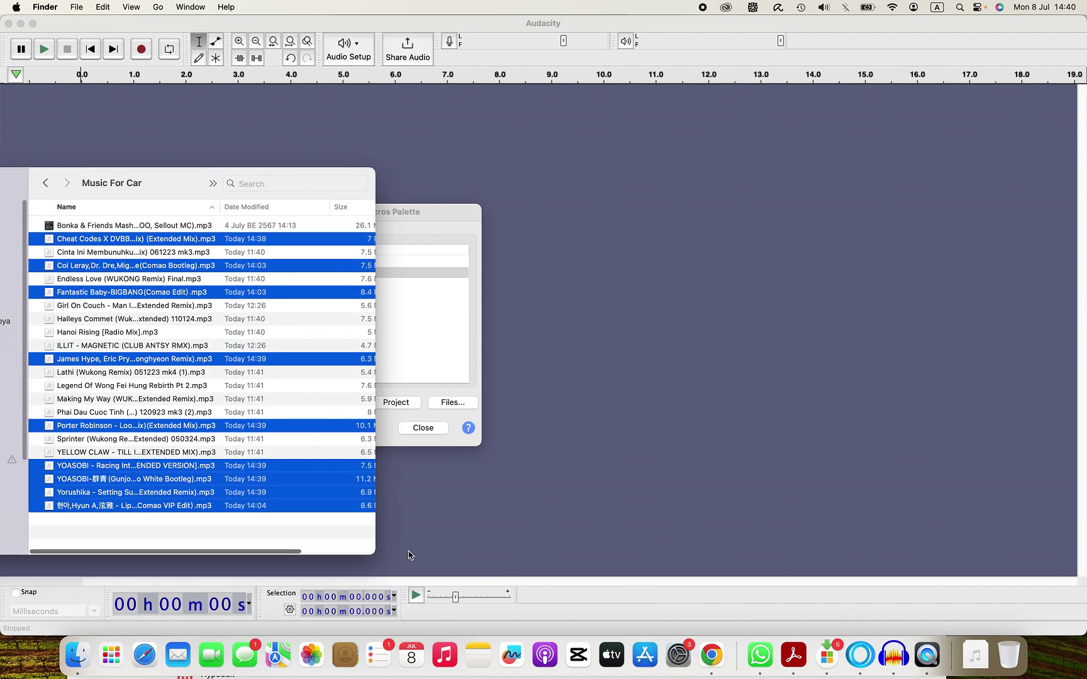